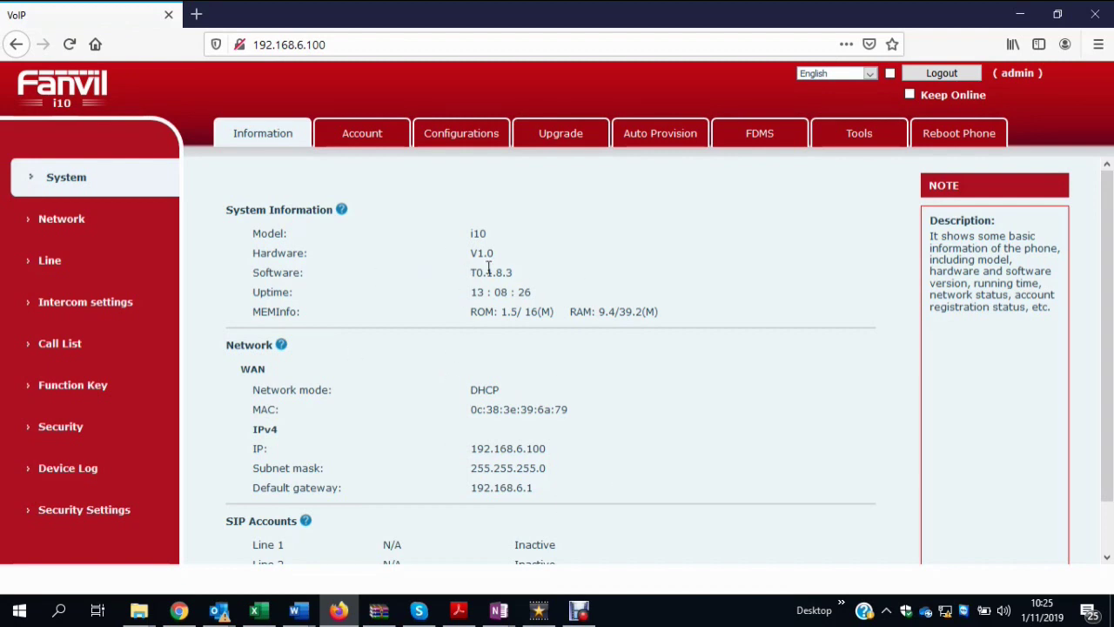
Review the user accounts page, and select the I10-3910-full-V0.1.2 firmware archive as the system image file for the software upgrade
left_click(380, 135)
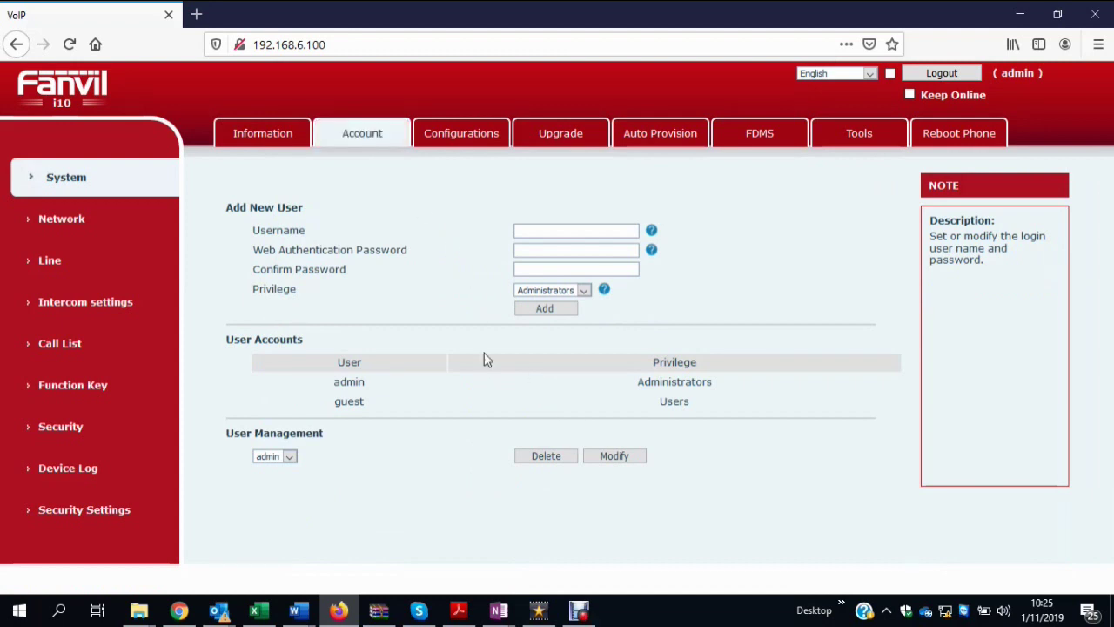
left_click(559, 141)
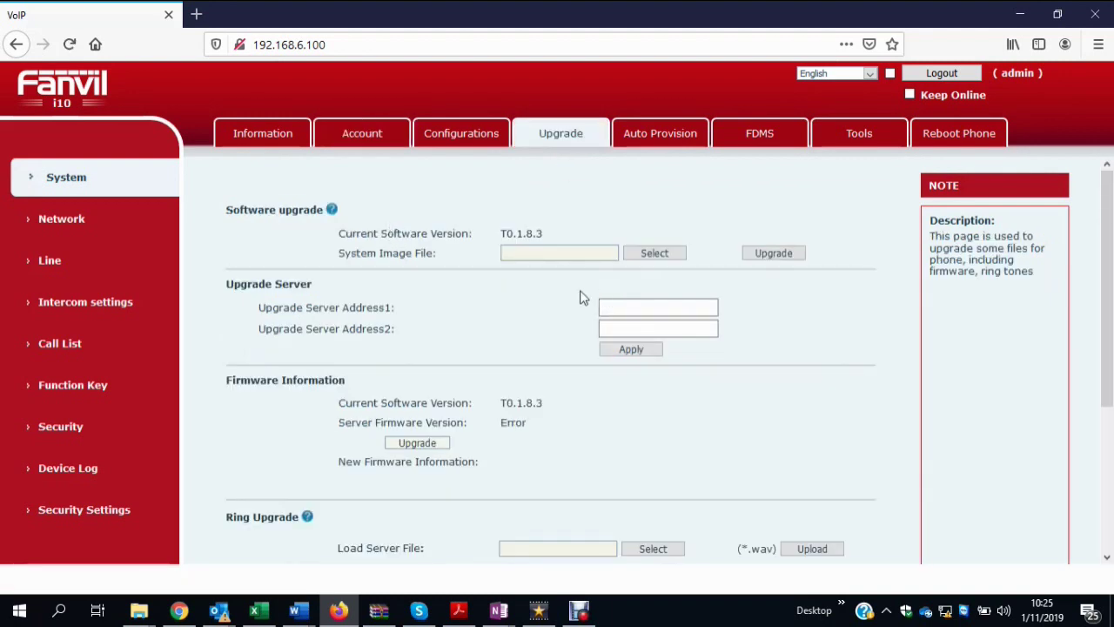
left_click(657, 257)
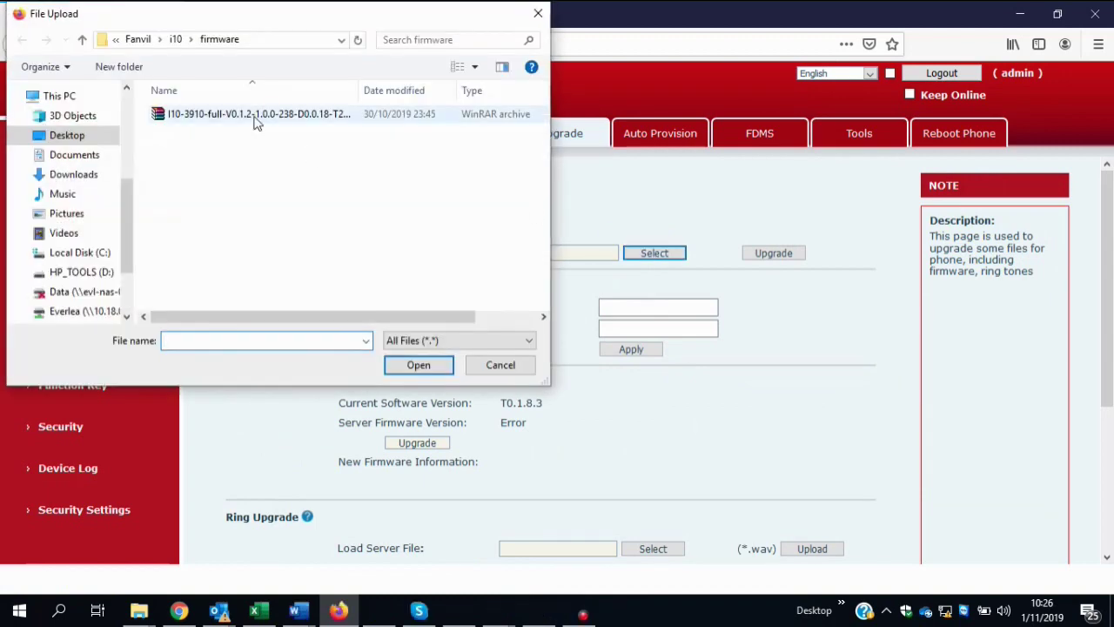
left_click(250, 114)
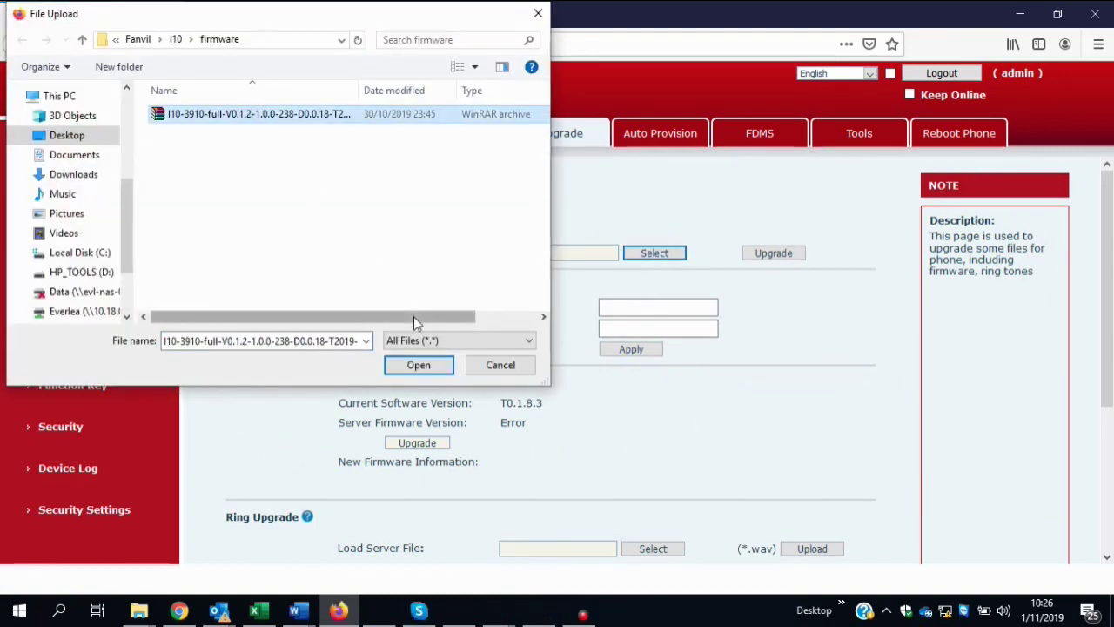
left_click(419, 364)
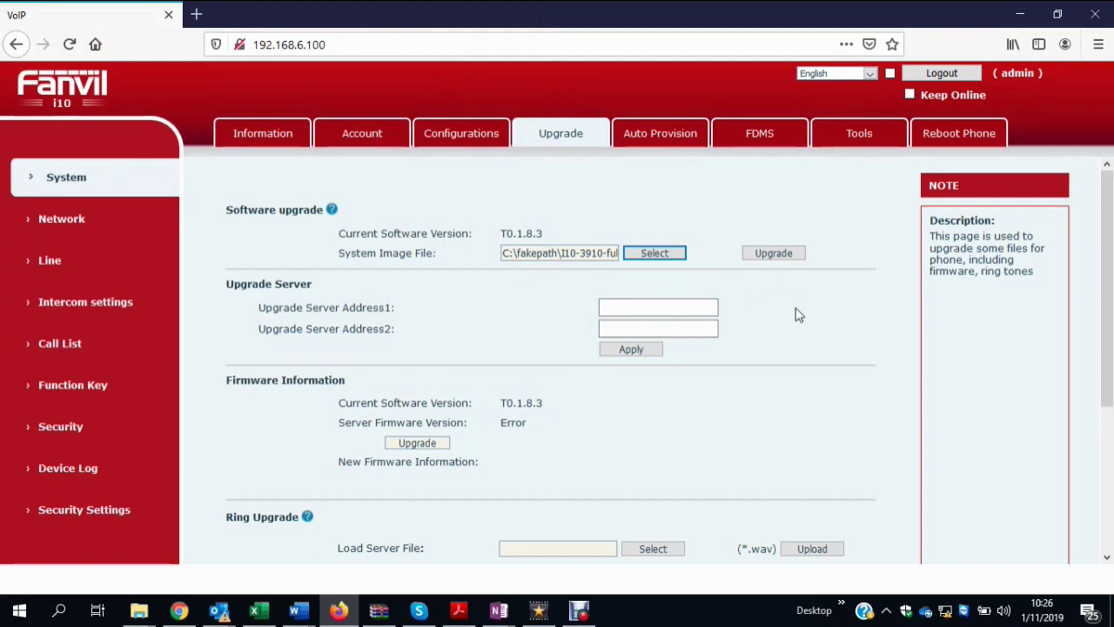
Look over the auto-provisioning and FDMS settings, and start a web capture among the phone's system tools
left_click(669, 145)
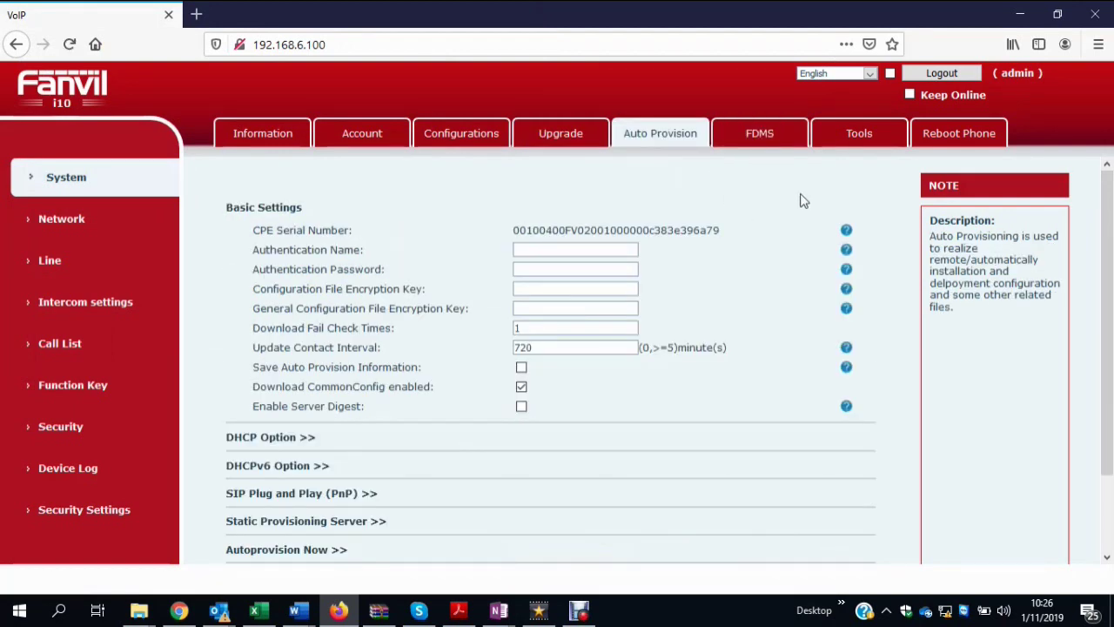
left_click(764, 141)
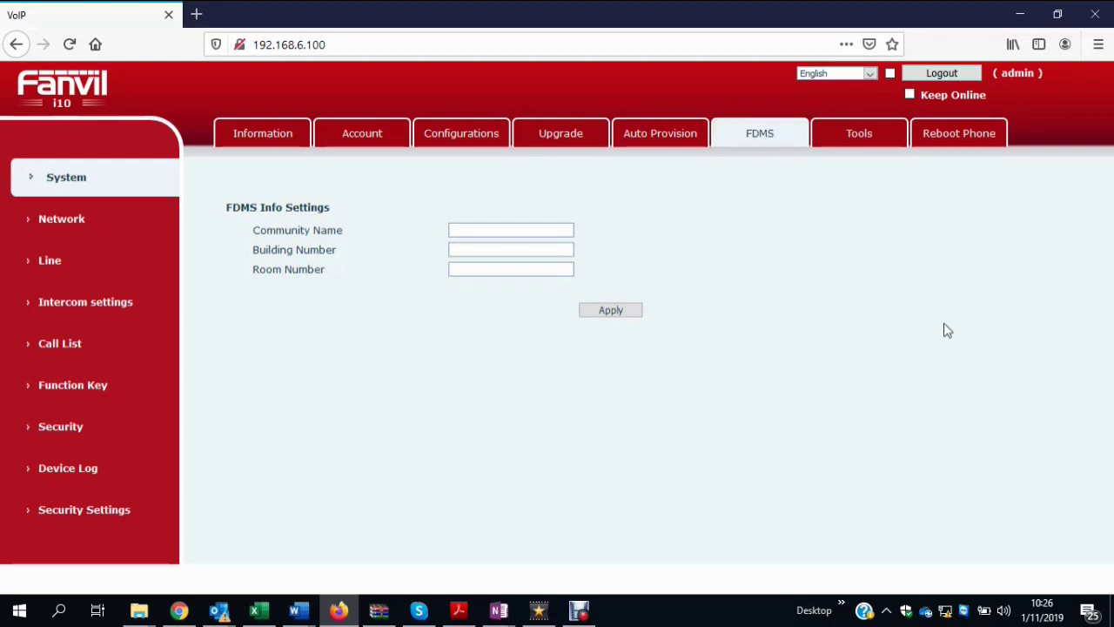
left_click(861, 140)
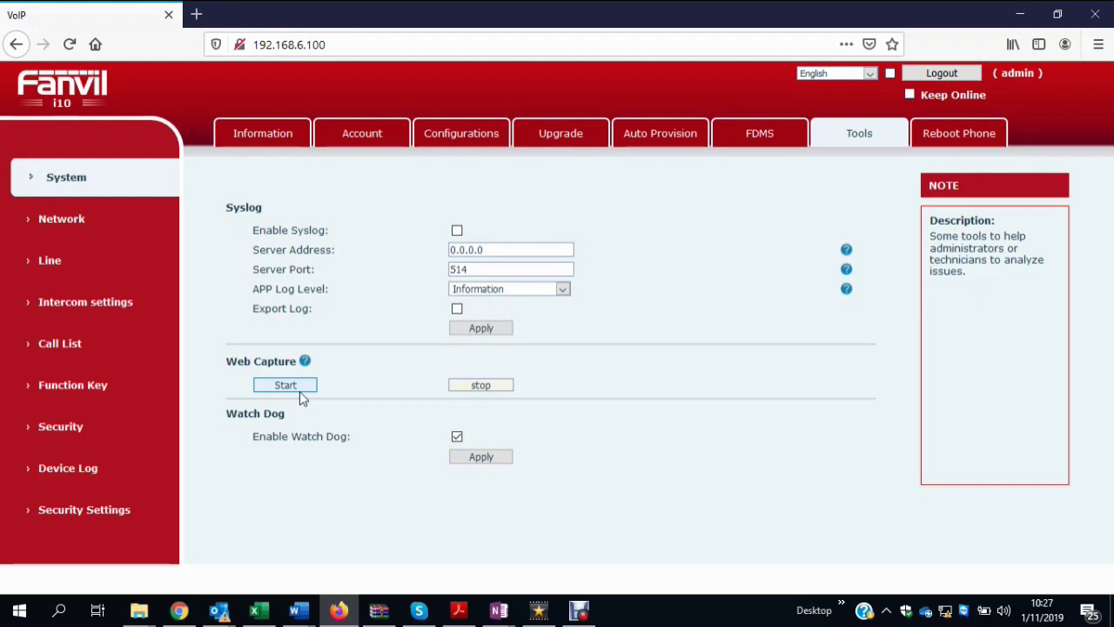
left_click(299, 391)
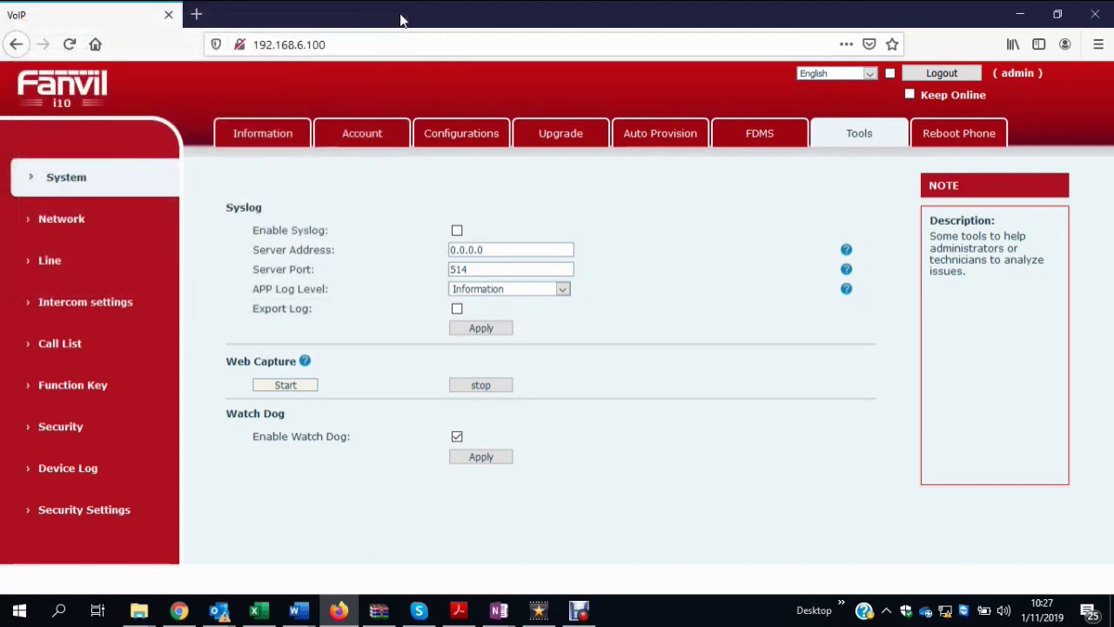
left_click(399, 15)
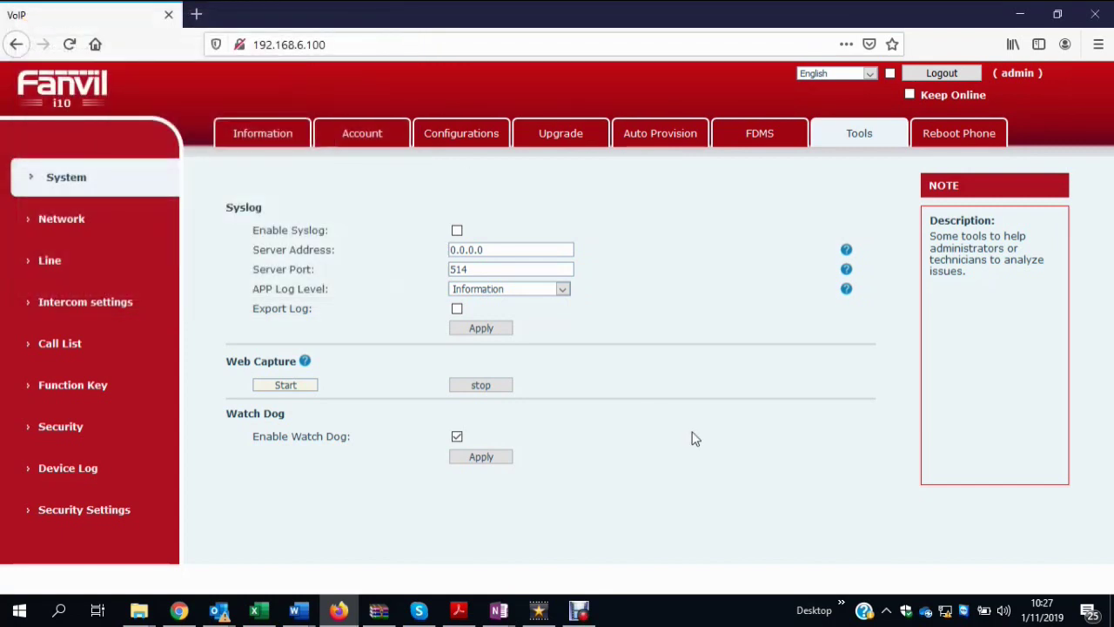
Review the phone reboot page and the basic, service port, VPN and advanced network settings
left_click(955, 140)
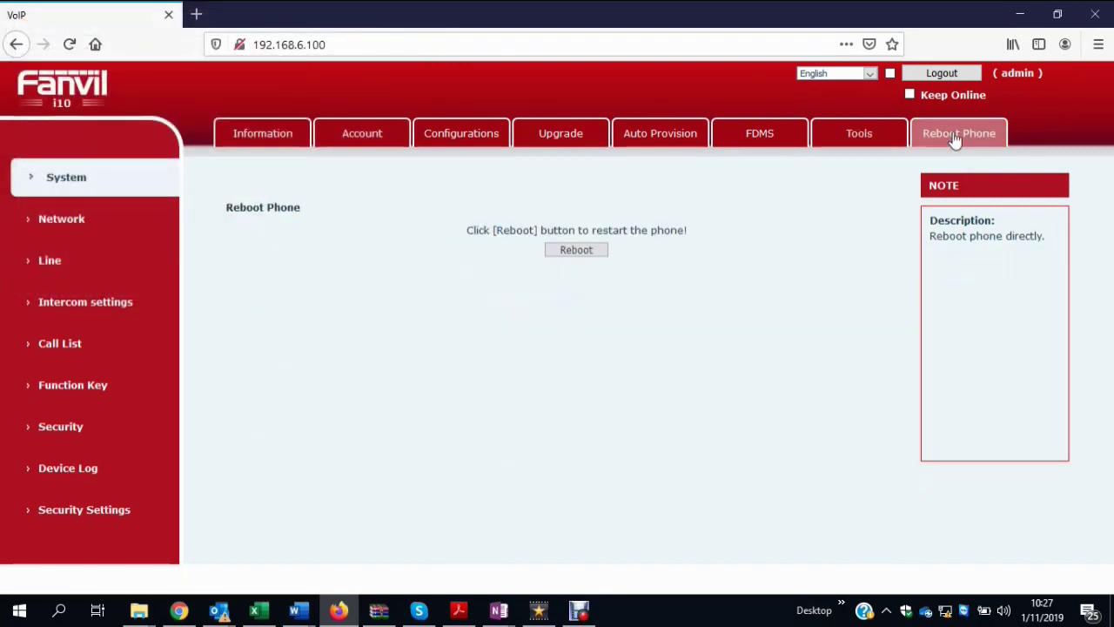
left_click(87, 220)
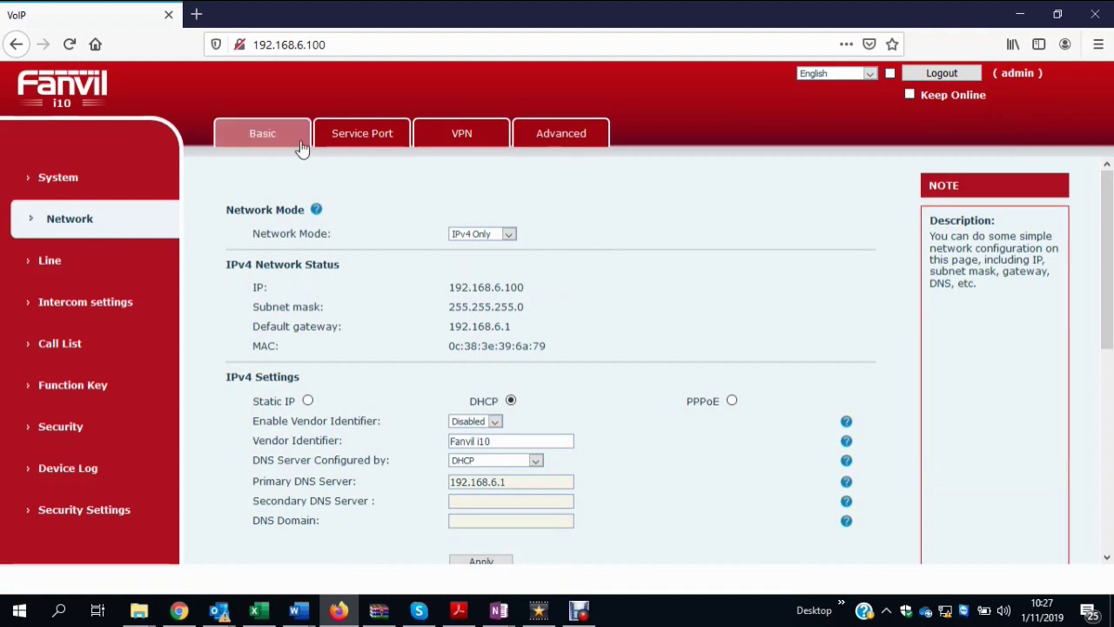
left_click(357, 139)
left_click(462, 137)
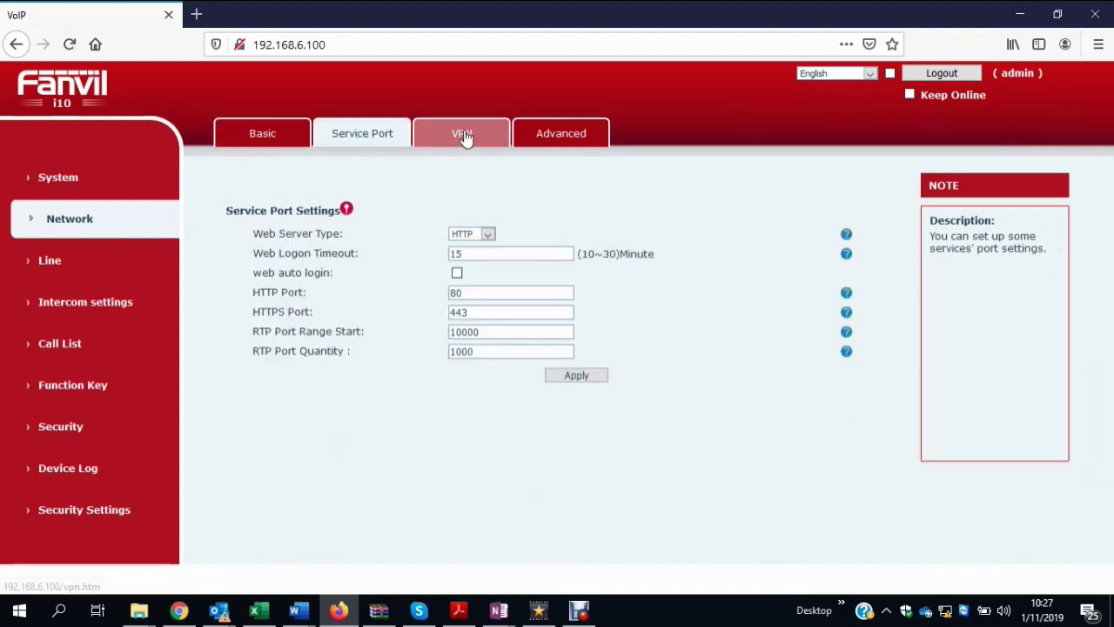
left_click(563, 139)
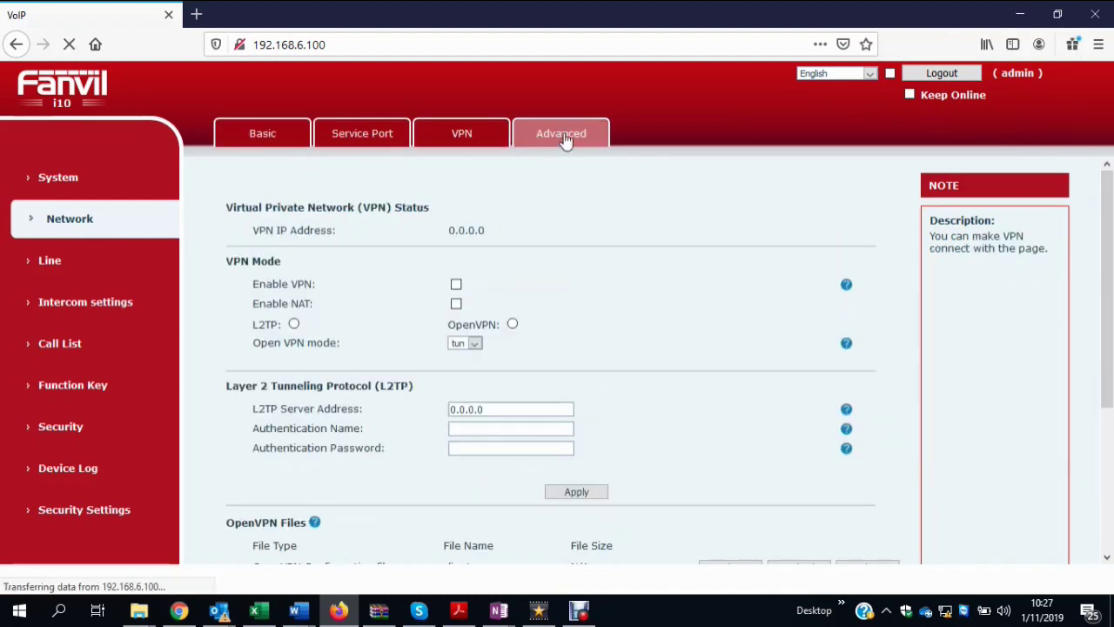
Examine the SIP1 registration fields with their username and port help descriptions, plus the SIP Hotspot and basic line settings
left_click(64, 268)
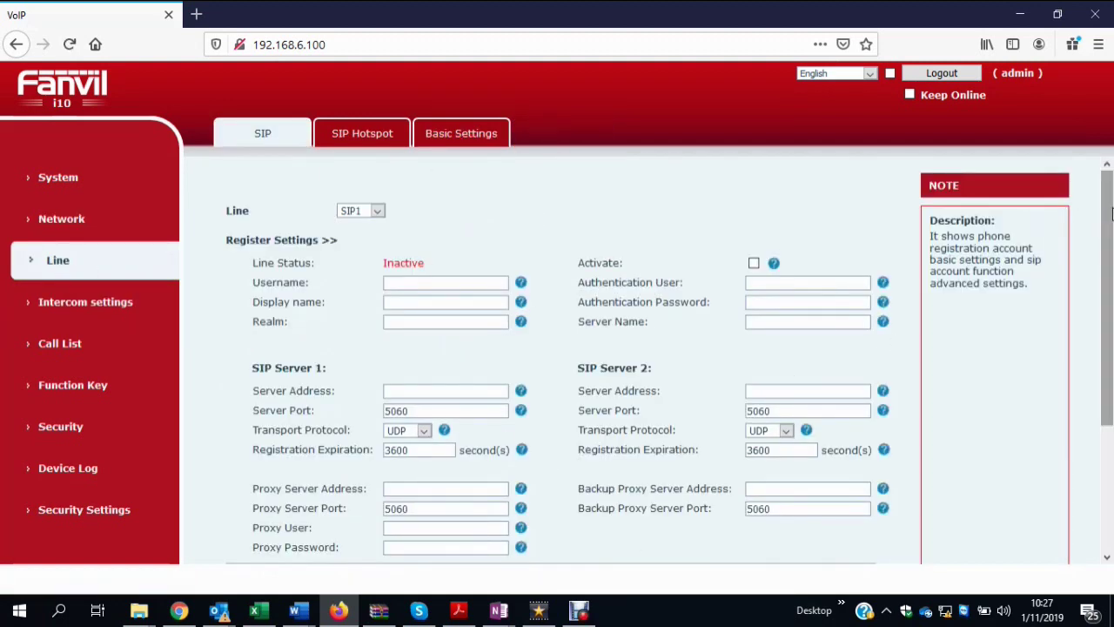
left_click_drag(1107, 215, 1097, 235)
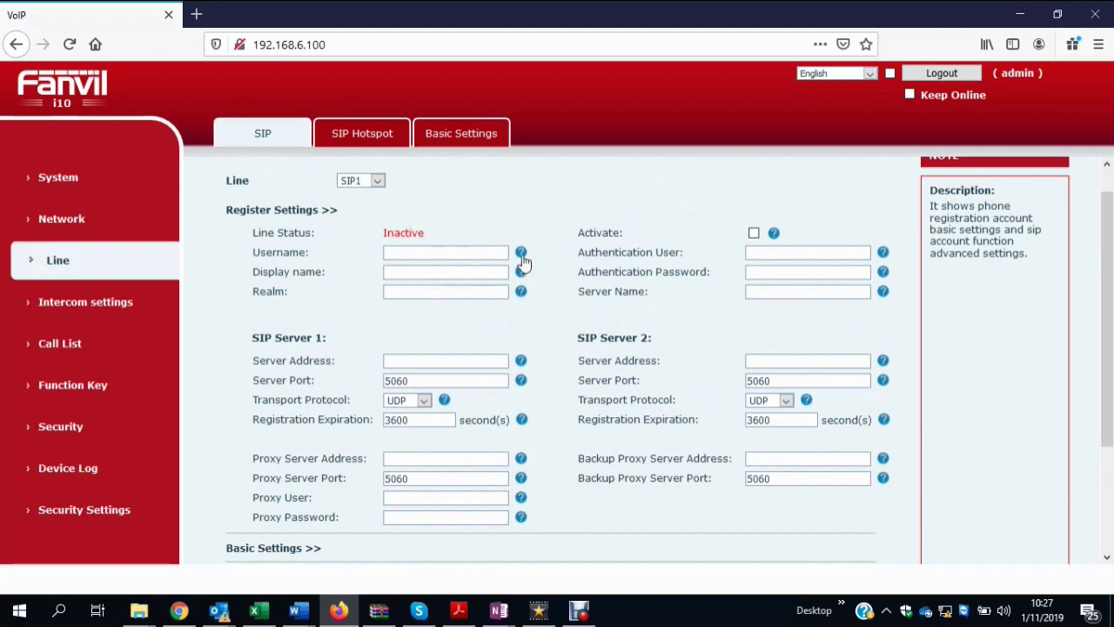
mouse_move(522, 257)
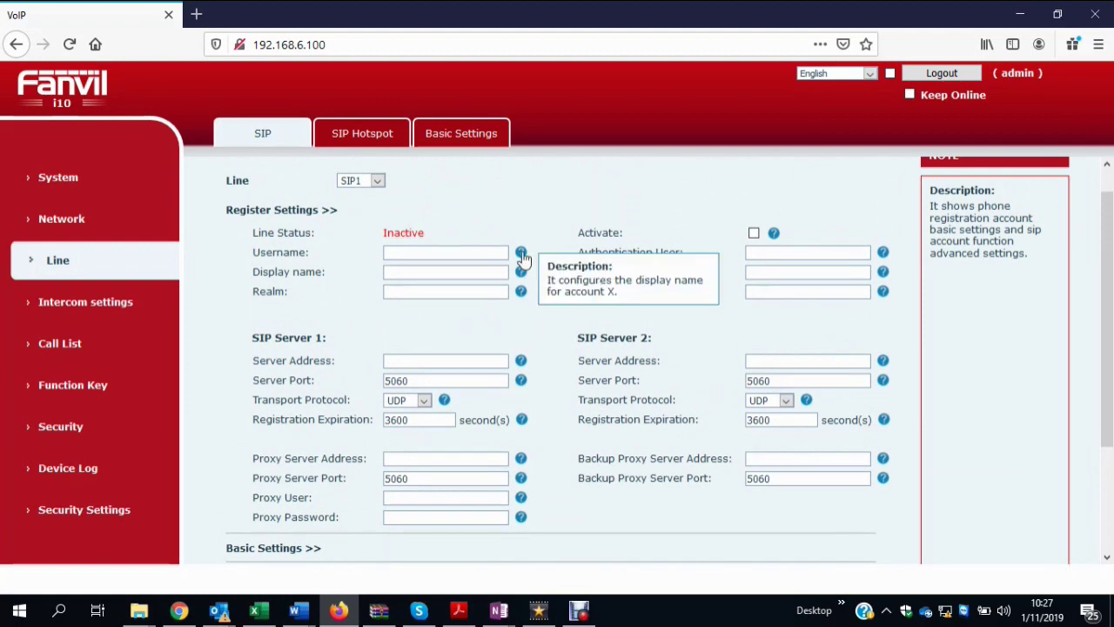
mouse_move(522, 387)
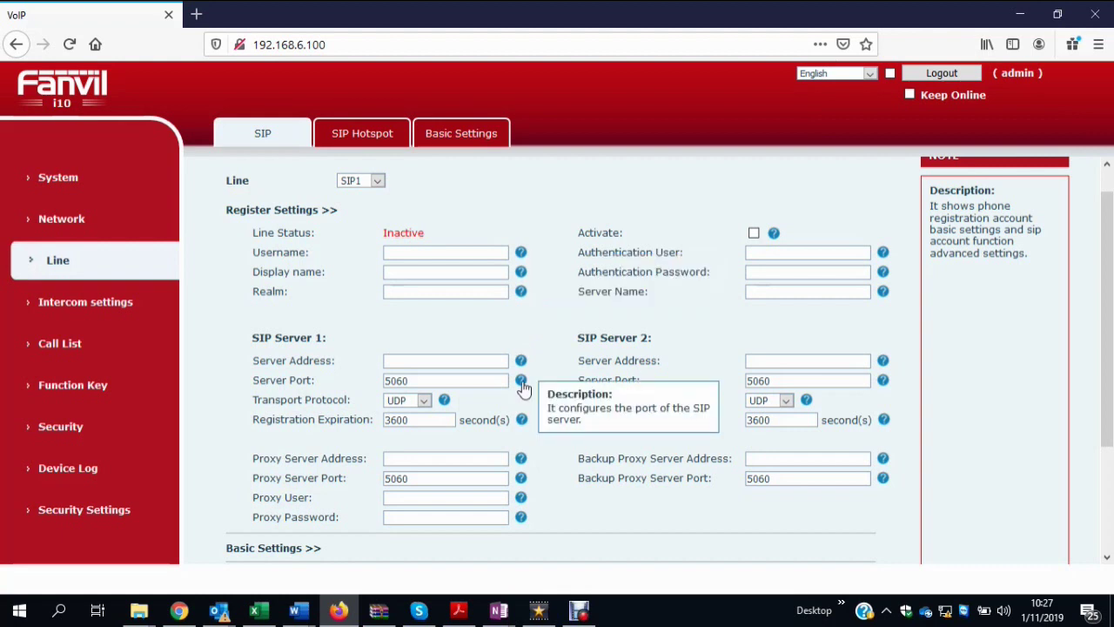
mouse_move(520, 486)
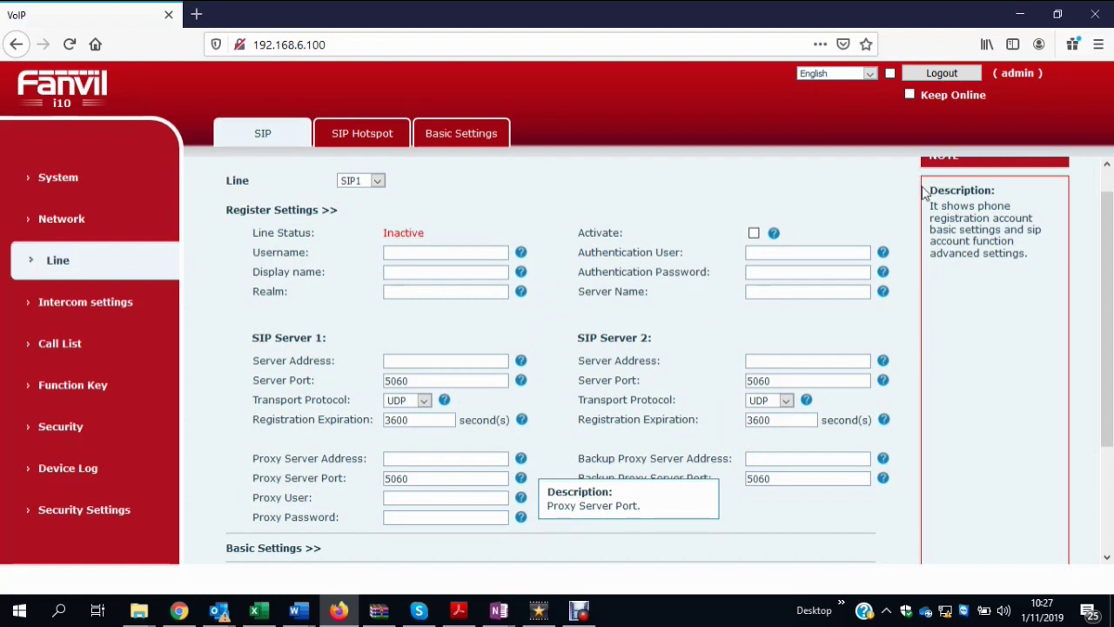
left_click_drag(928, 191, 1027, 295)
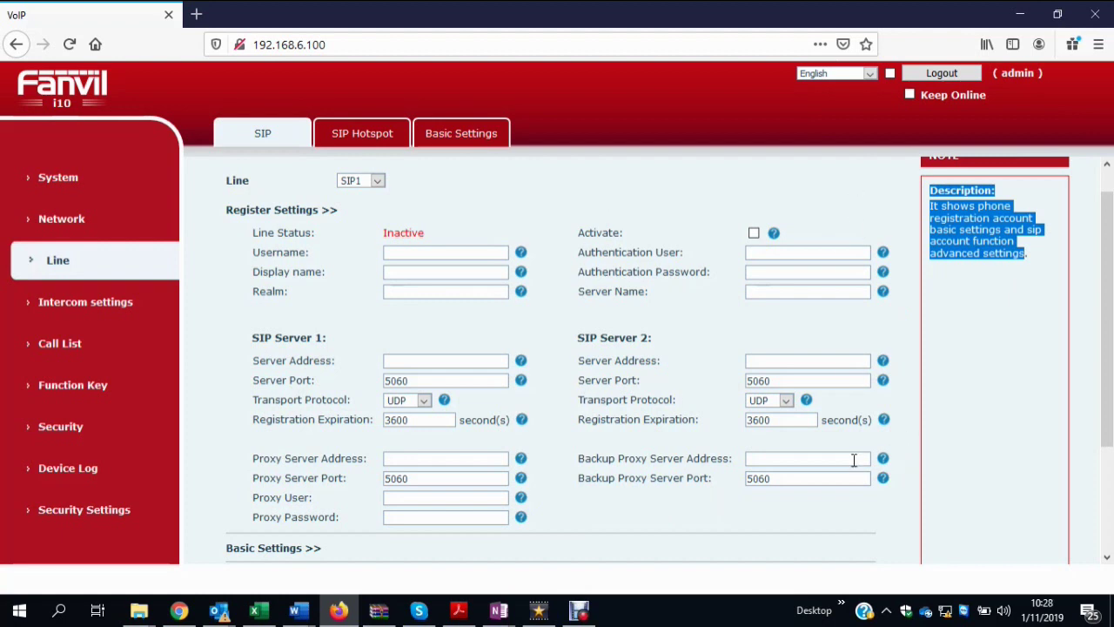
left_click(375, 141)
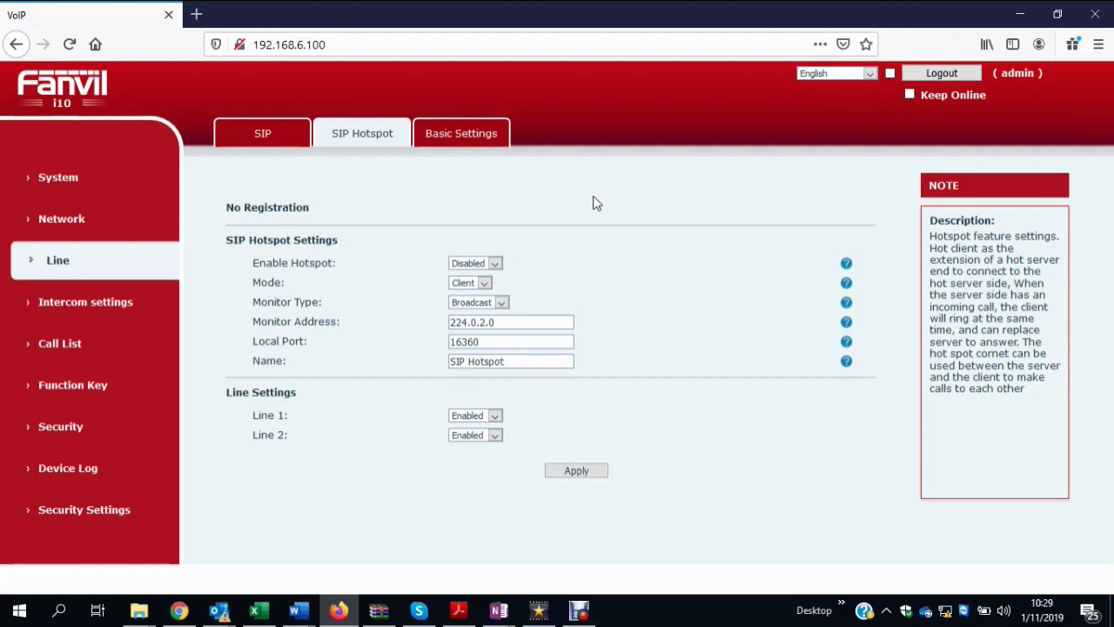
left_click(457, 135)
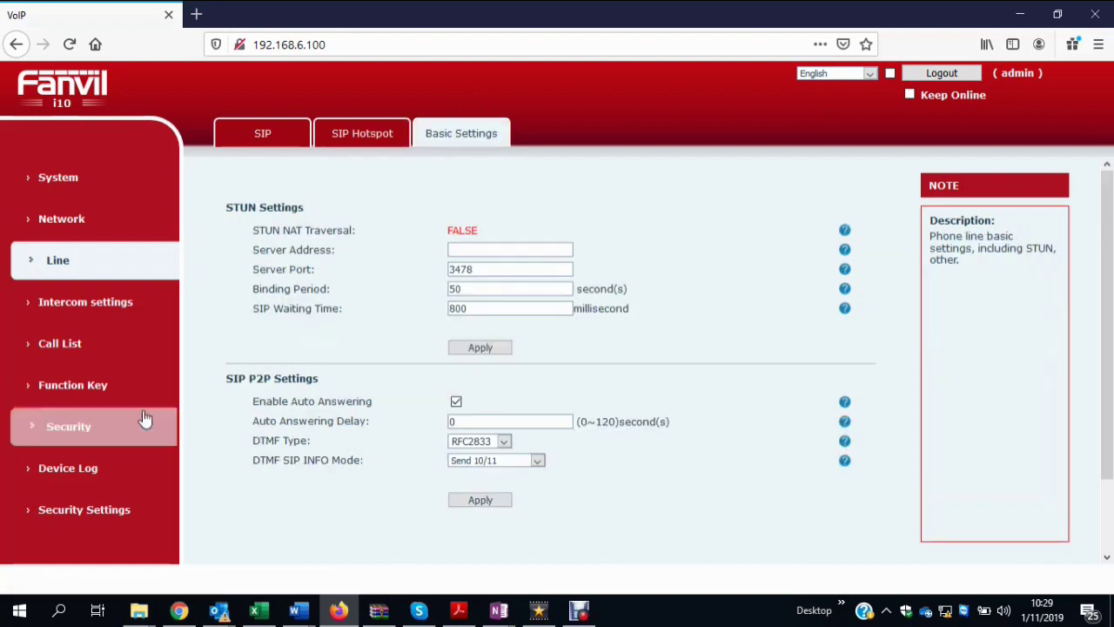
Review the intercom's media codec, multicast listening and action URL settings
left_click(87, 312)
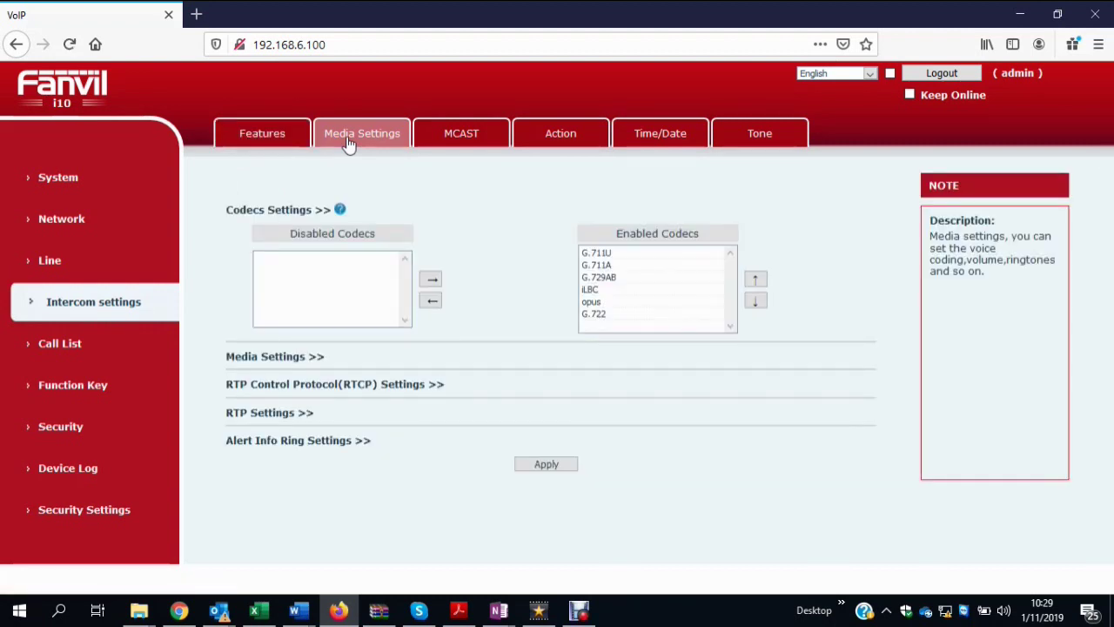
left_click(461, 143)
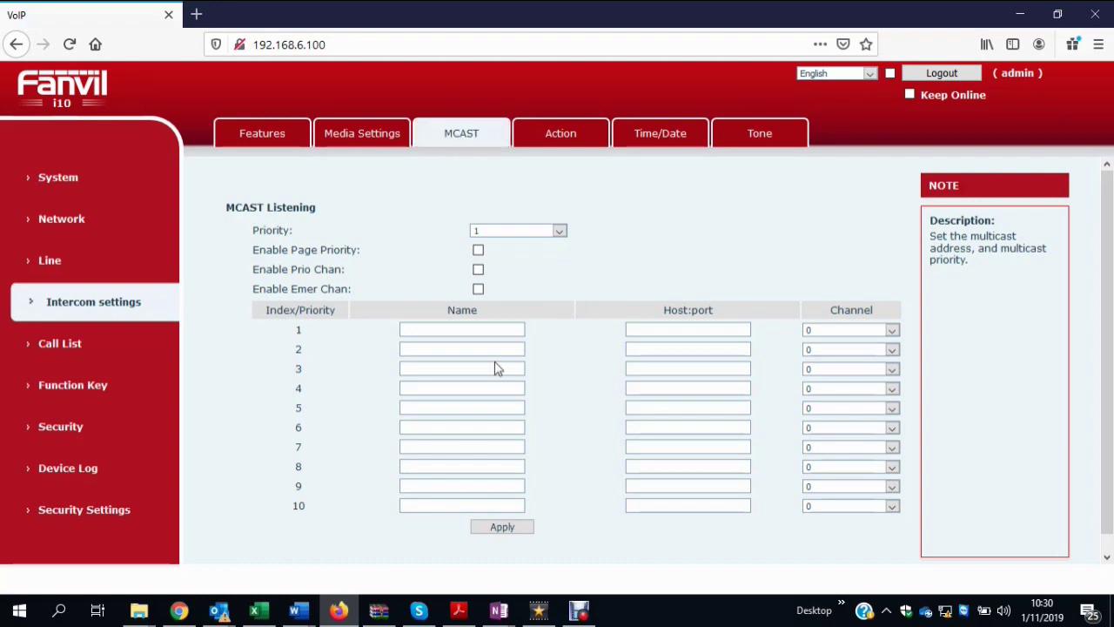
left_click(574, 144)
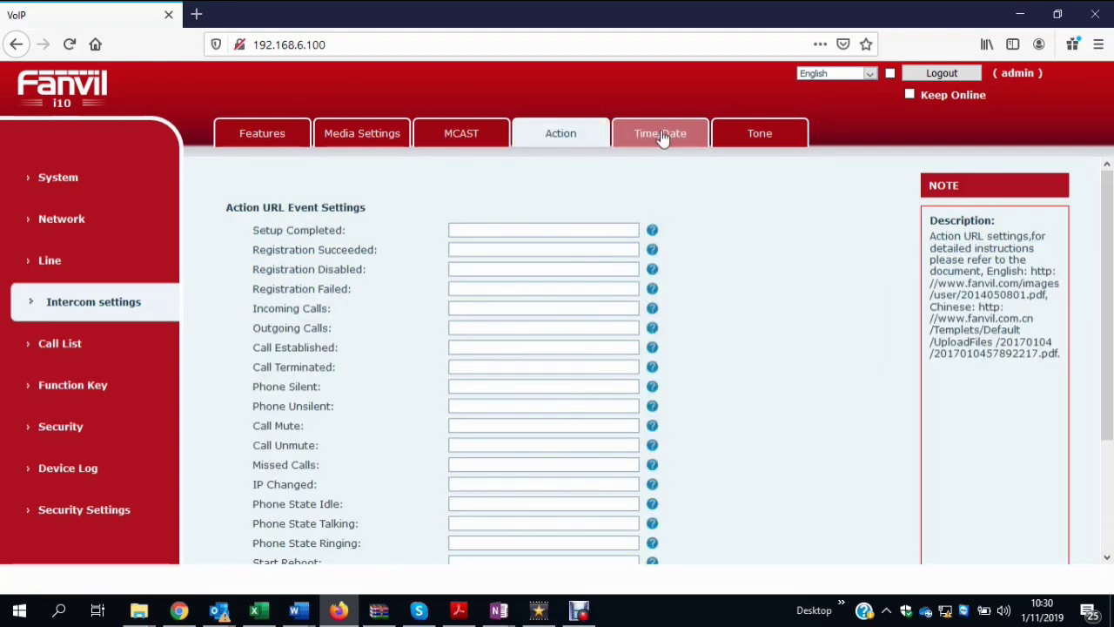
Examine the intercom's time zone choices and the countries available for the call tone setting
left_click(664, 139)
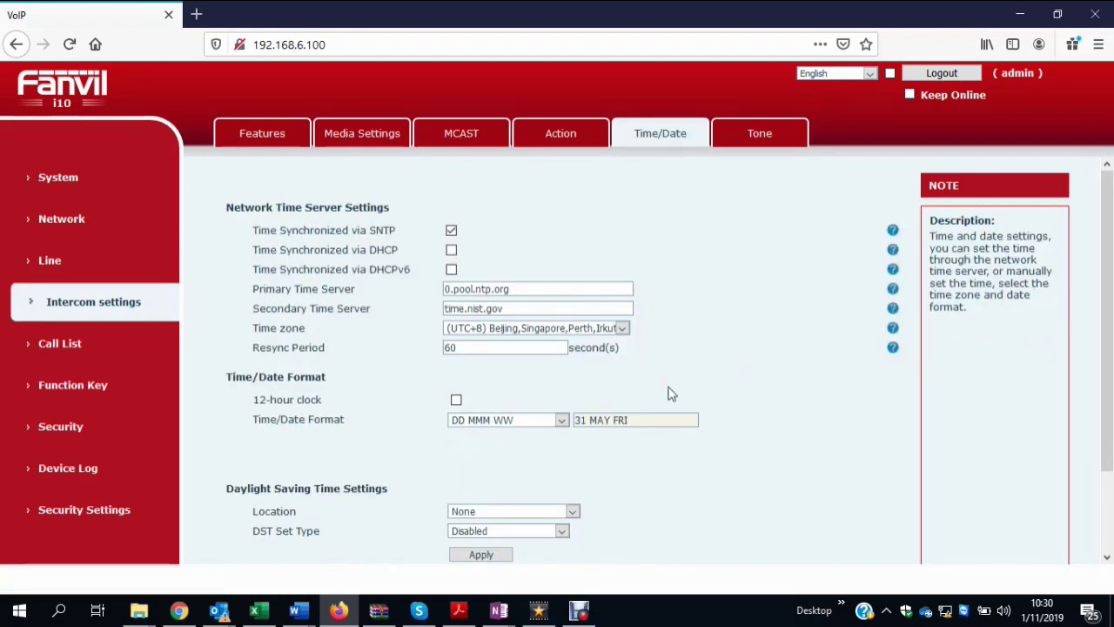
left_click(623, 329)
left_click(623, 329)
left_click(758, 141)
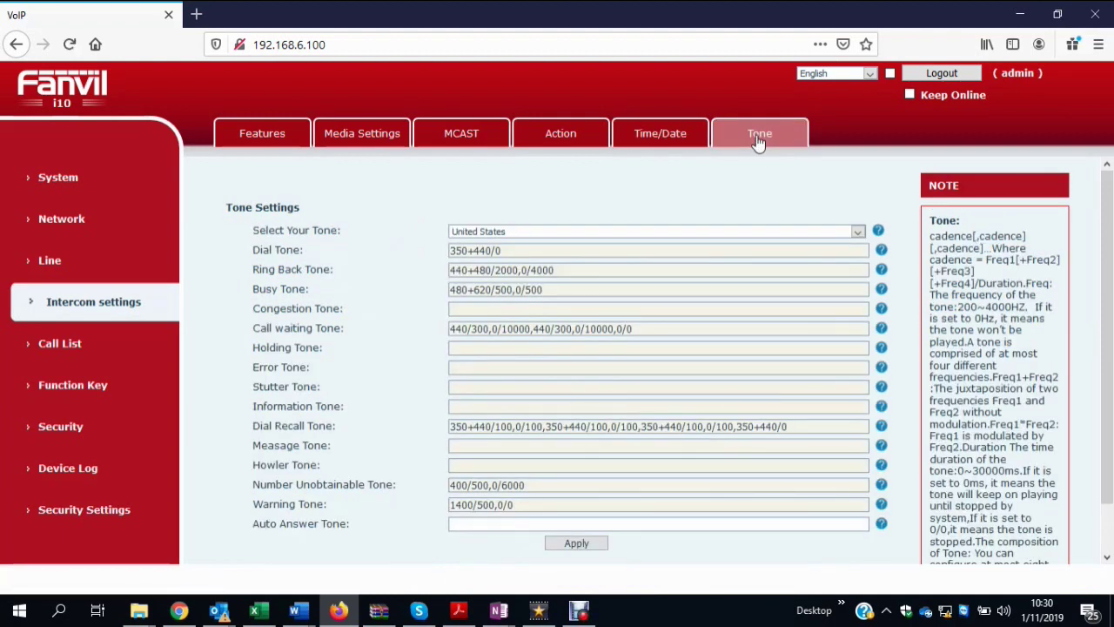
left_click(857, 233)
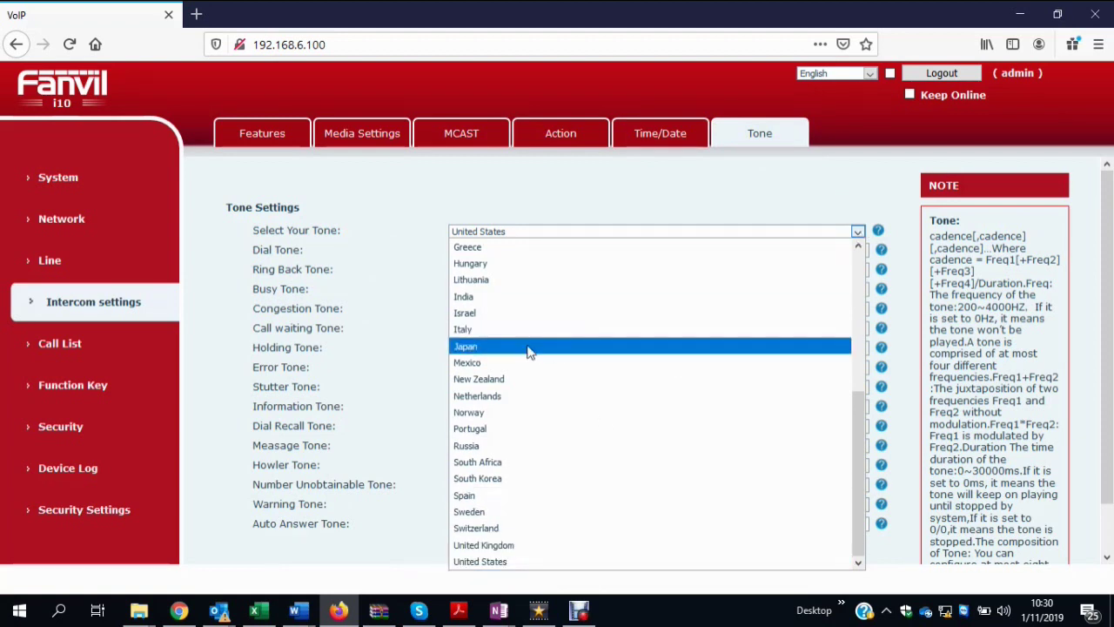
Review the restricted call lists and the web dial functions, viewing the Dial dialog without placing a call
left_click(53, 348)
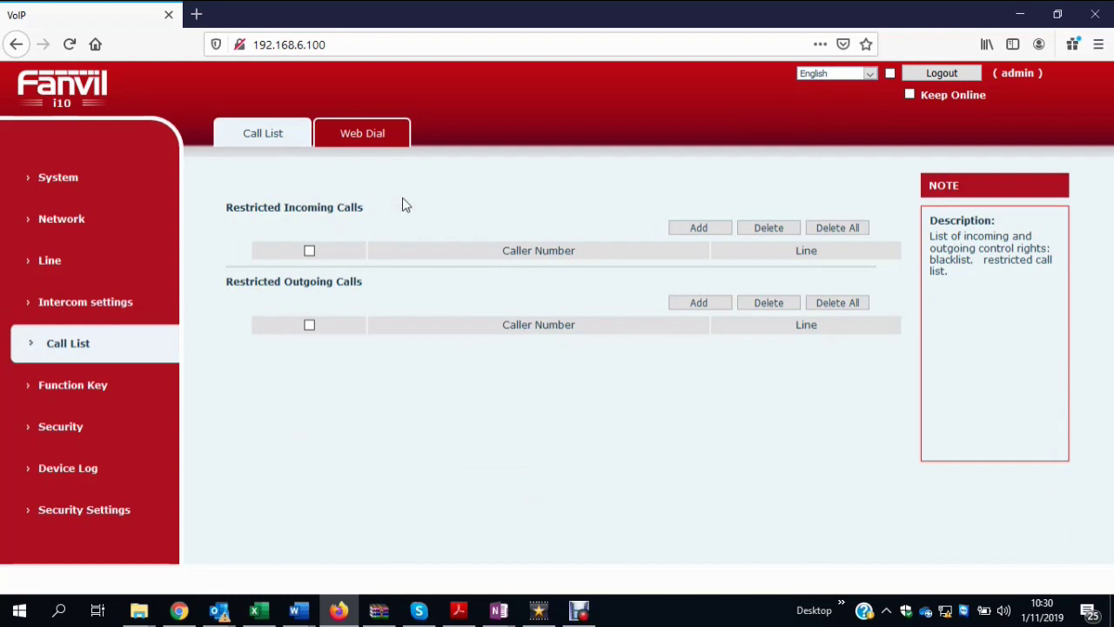
left_click(376, 141)
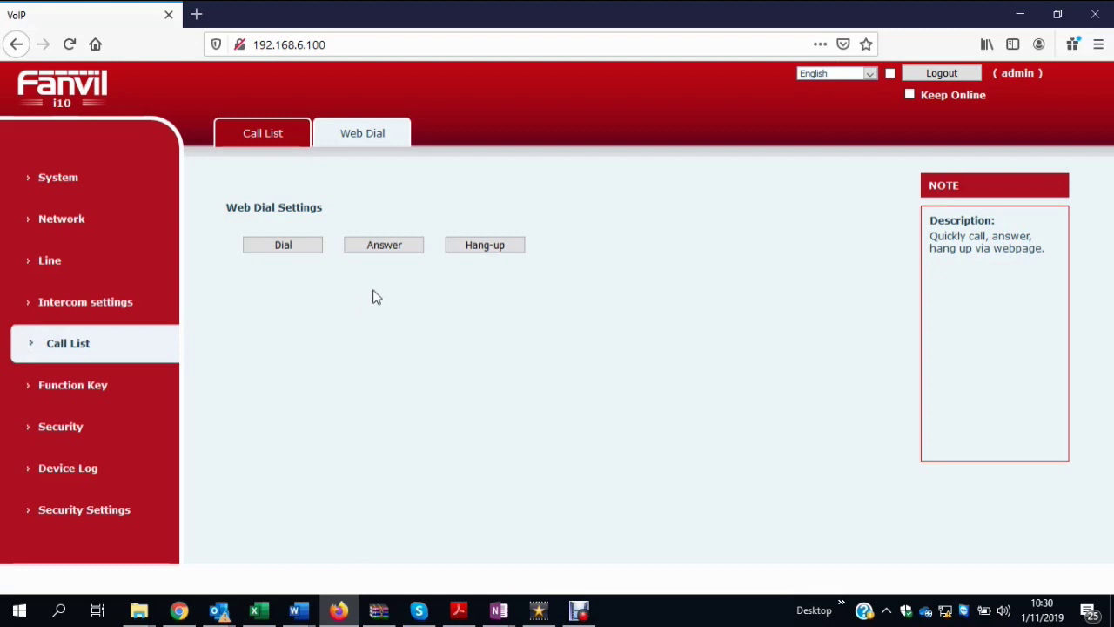
left_click(288, 248)
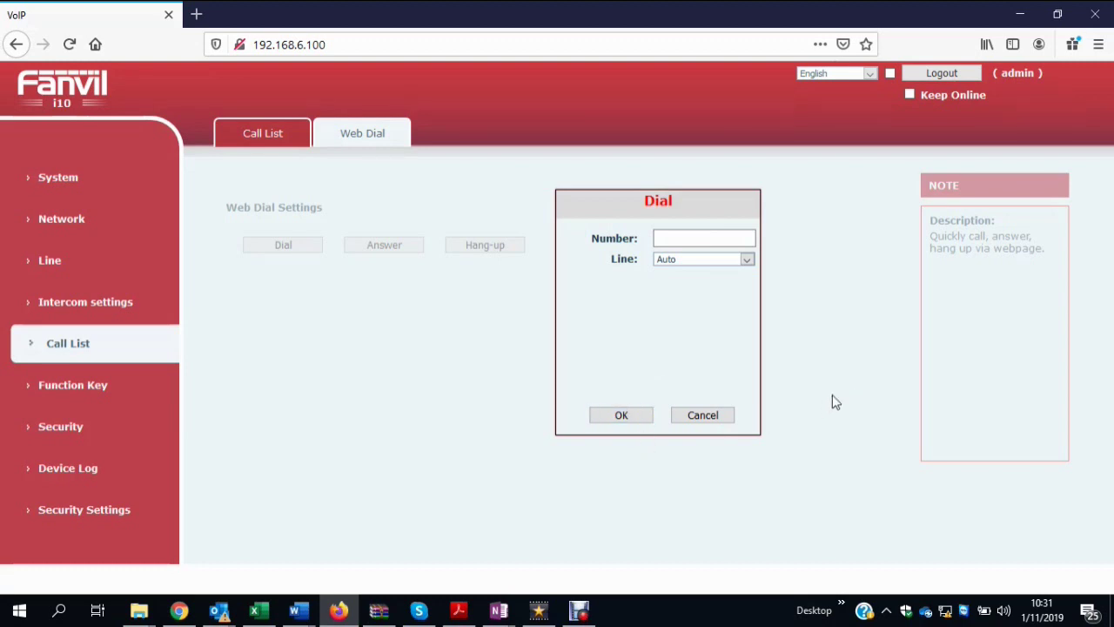
left_click(705, 417)
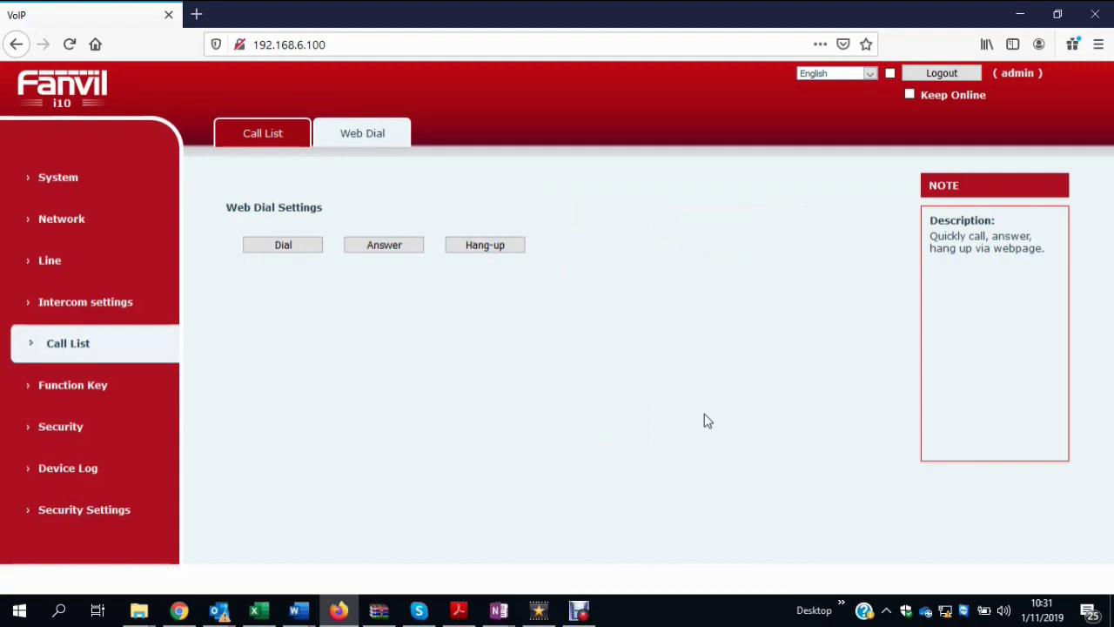
Examine the type options for DSS Key 1 and the advanced programmable key settings
left_click(87, 389)
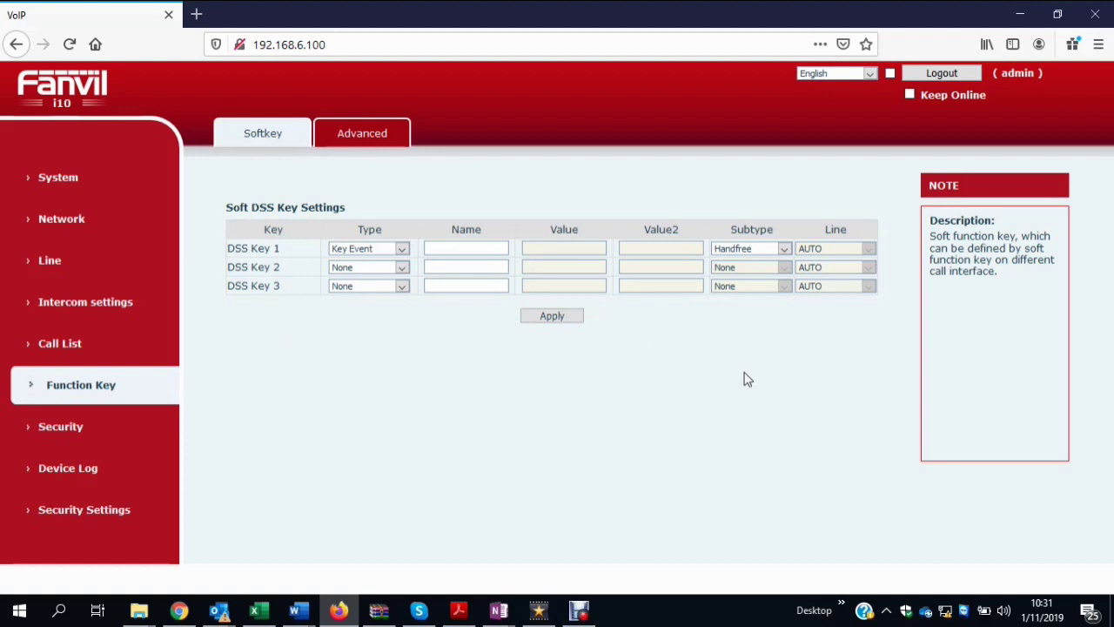
left_click(403, 254)
left_click(405, 258)
left_click(349, 140)
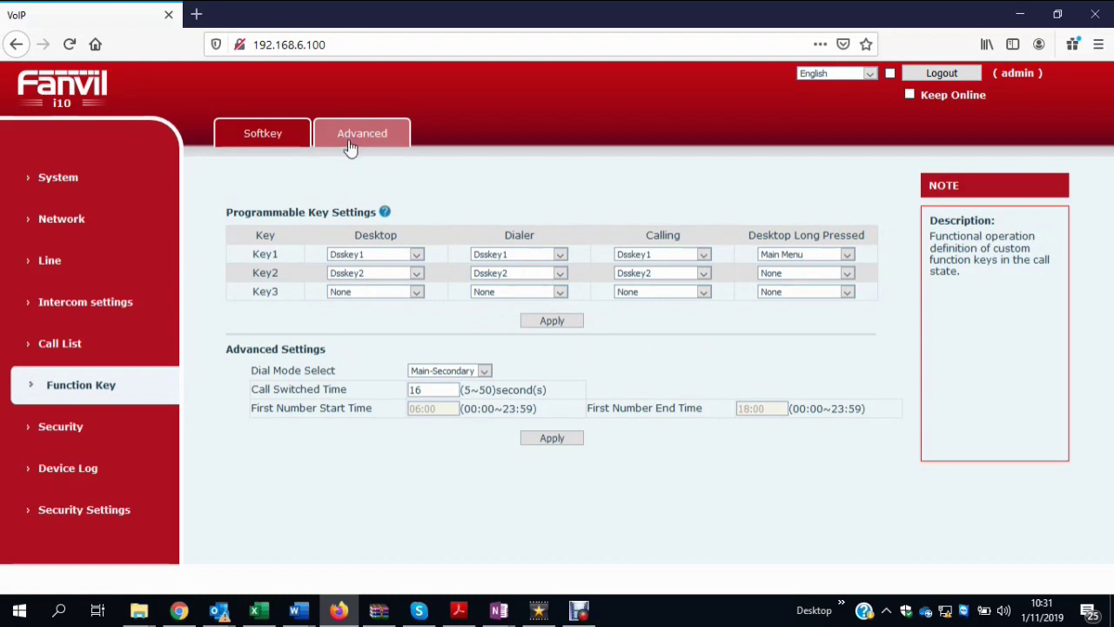
Review the intercom's web filter, trust certificate, device certificate and firewall settings
left_click(87, 430)
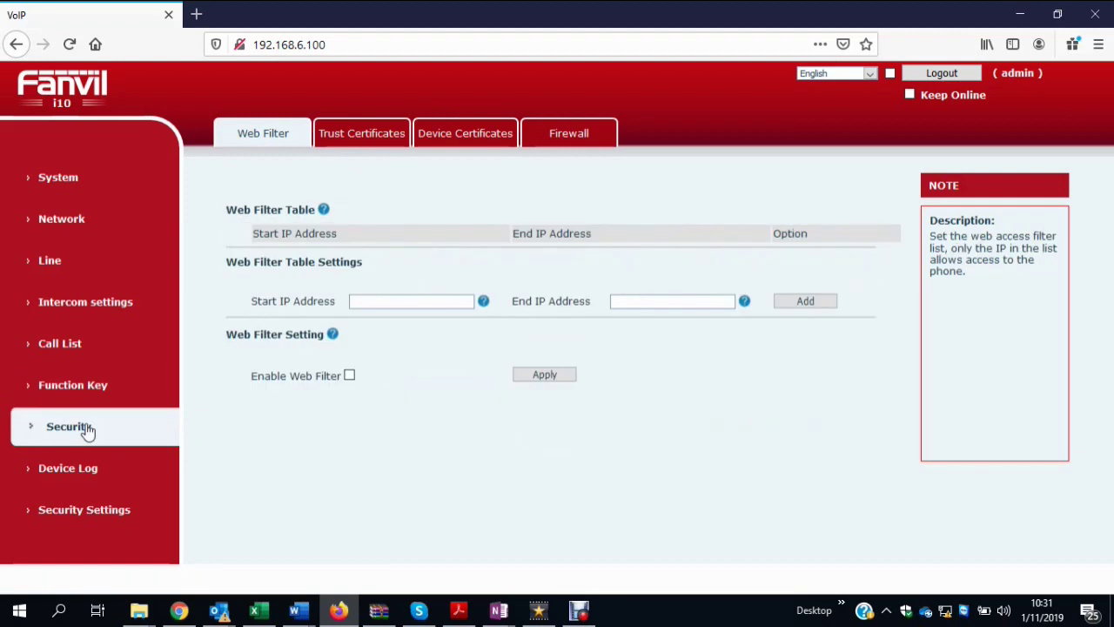
left_click(366, 140)
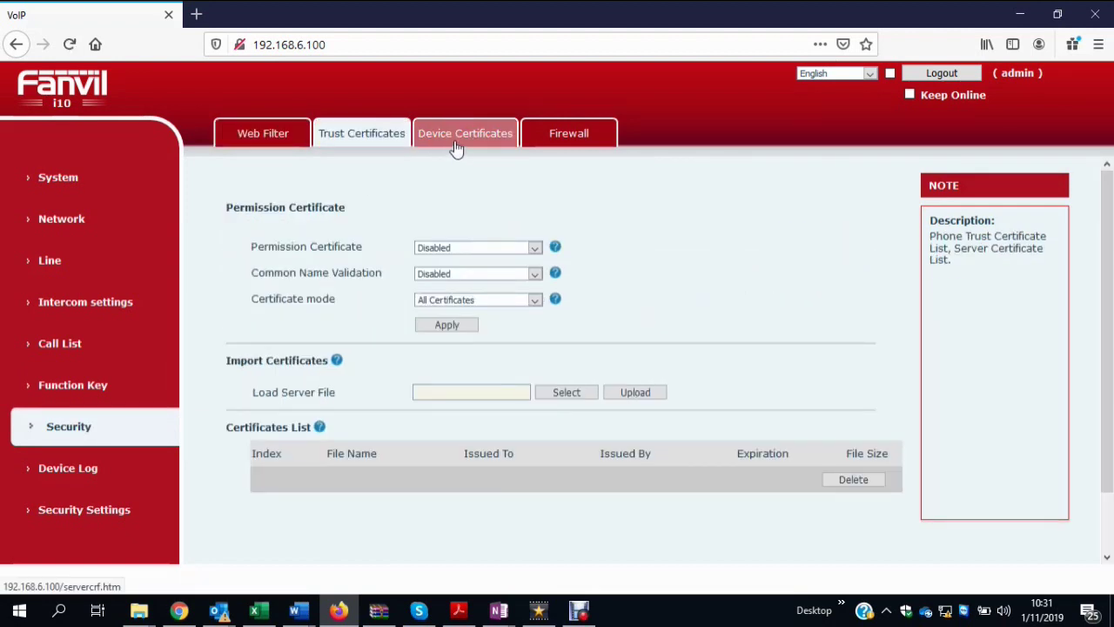
left_click(456, 150)
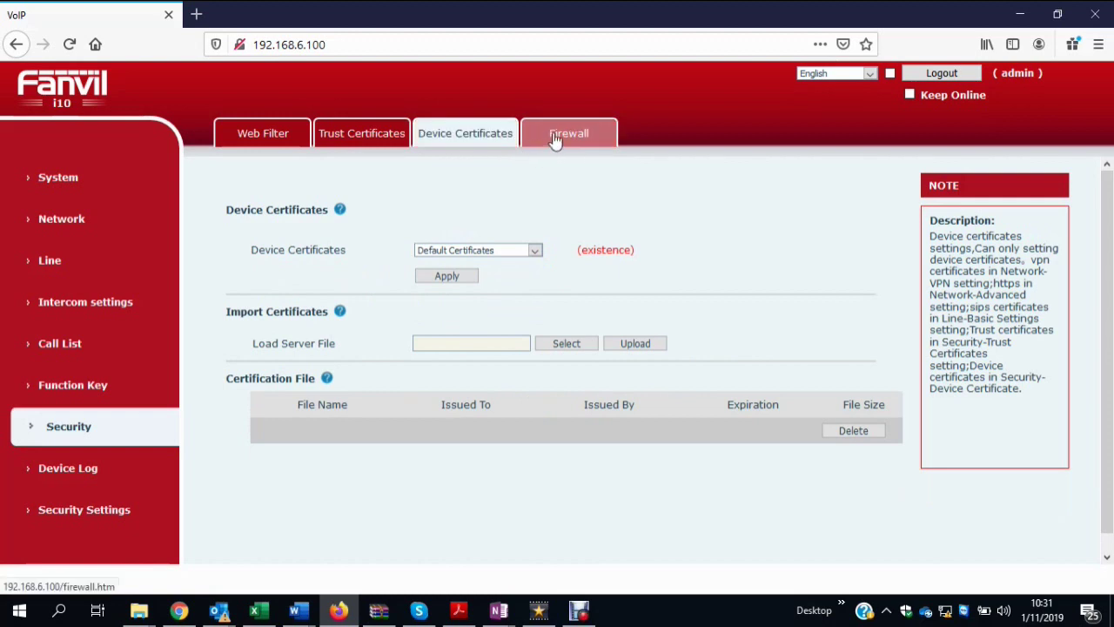
left_click(555, 141)
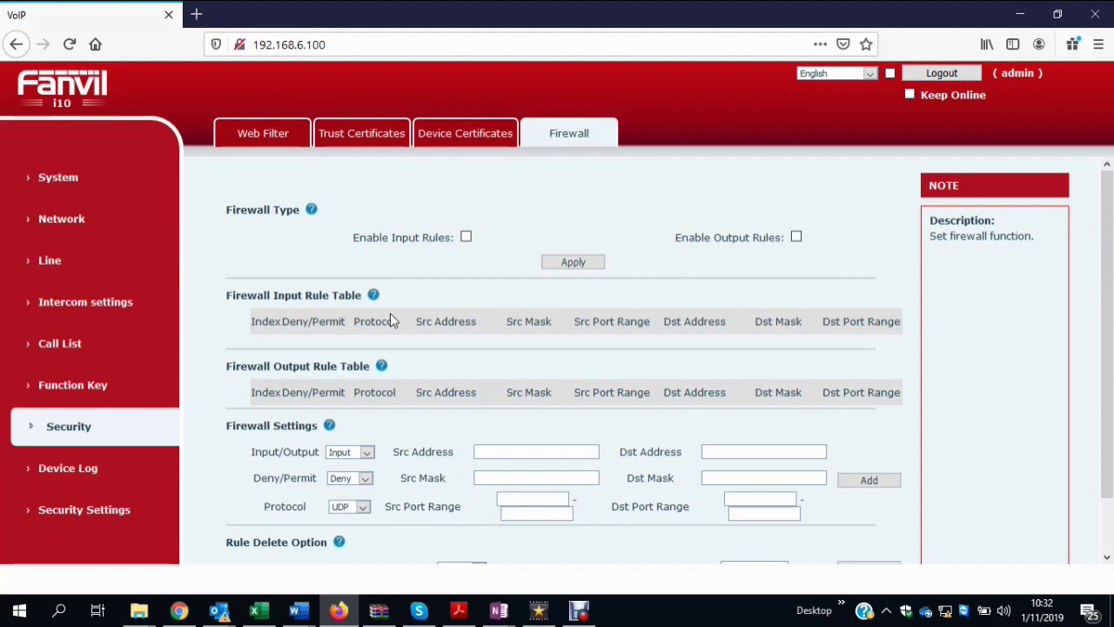
Start the device log to view the intercom's live operating information
left_click(75, 474)
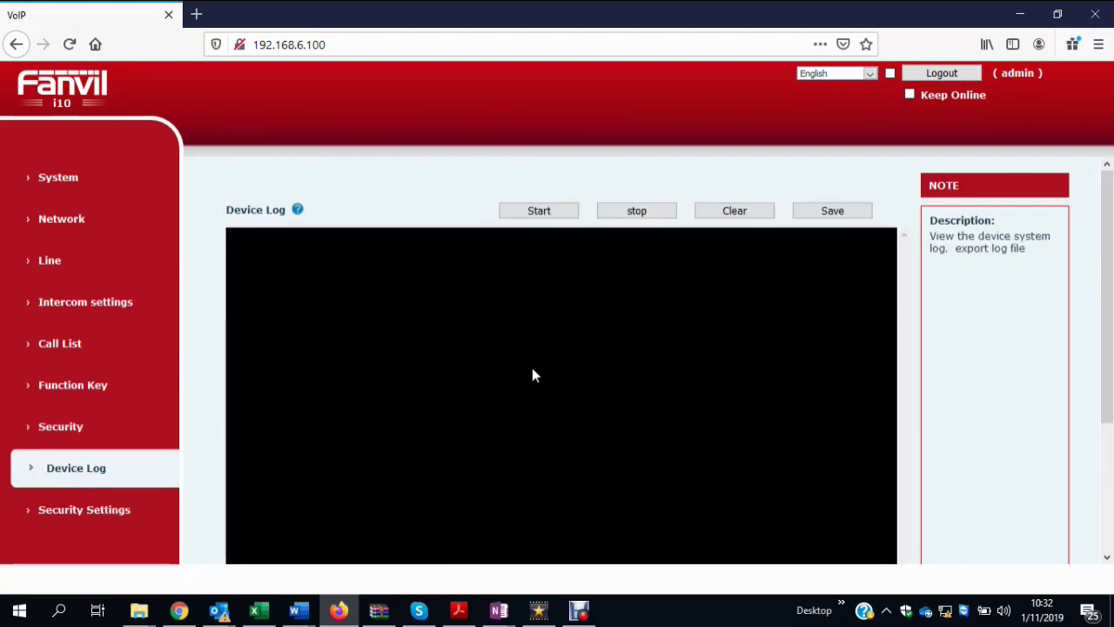
left_click(538, 212)
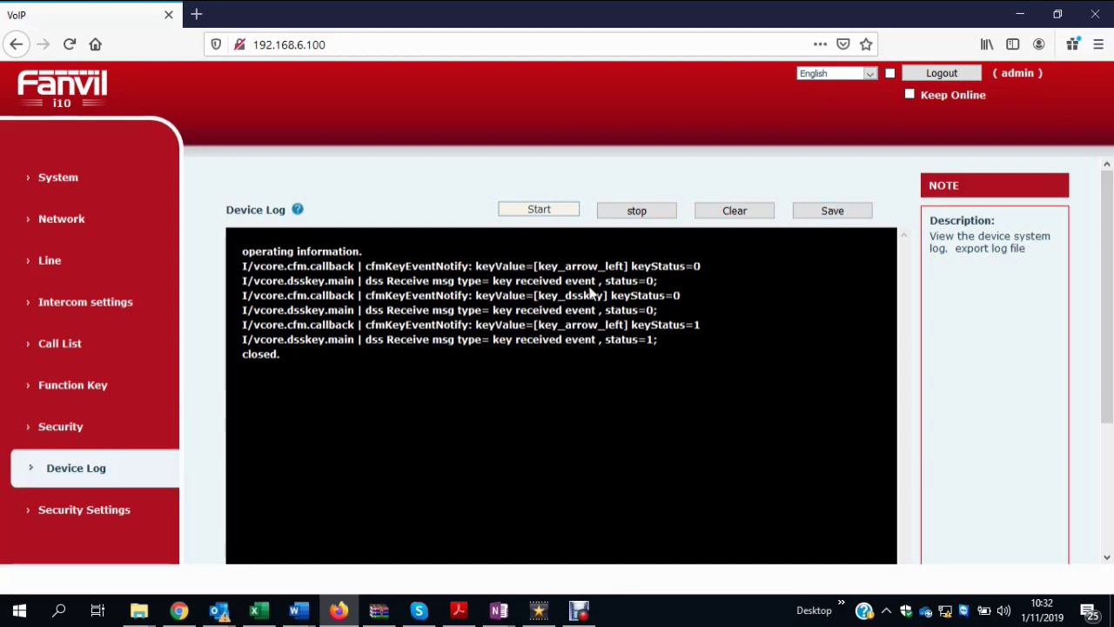
Examine the Security Settings page, including the trigger options for Input1 and the output settings
left_click(79, 522)
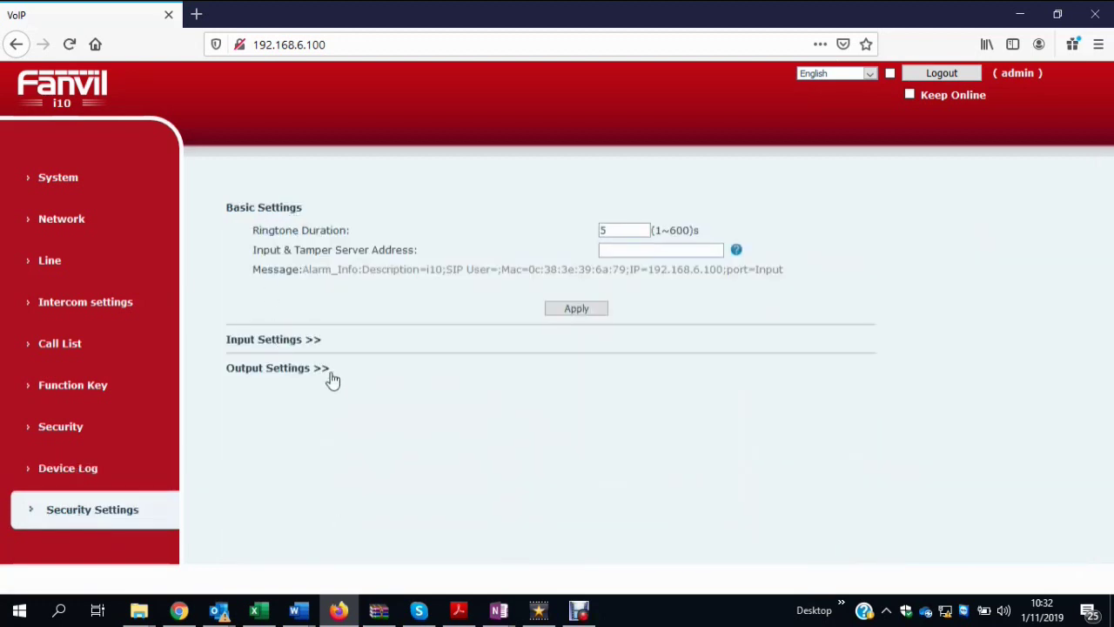
left_click(277, 345)
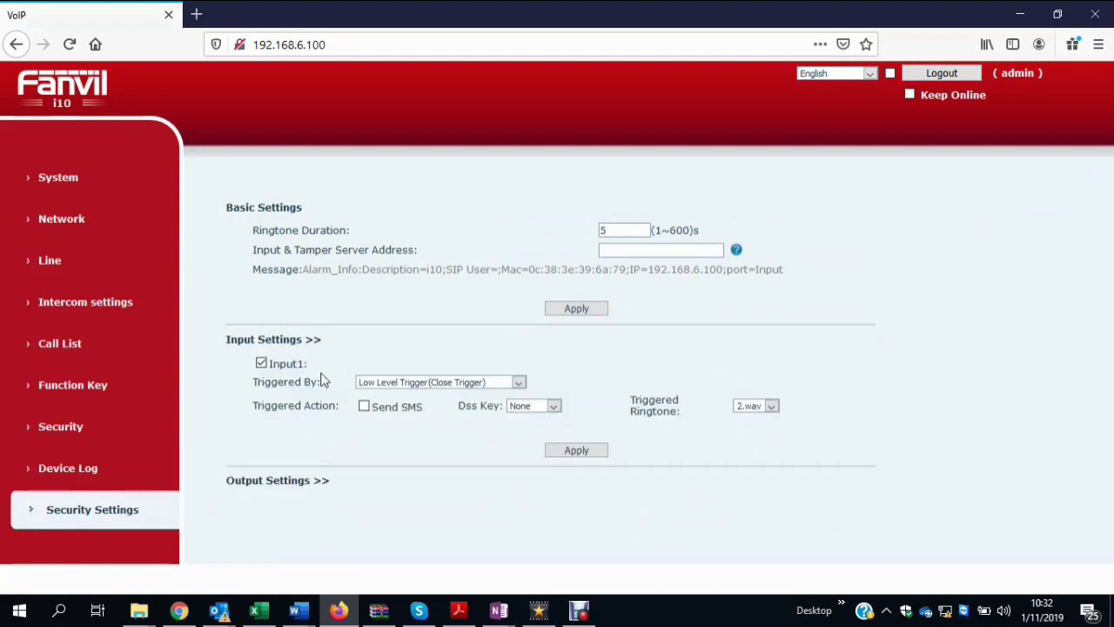
left_click(519, 384)
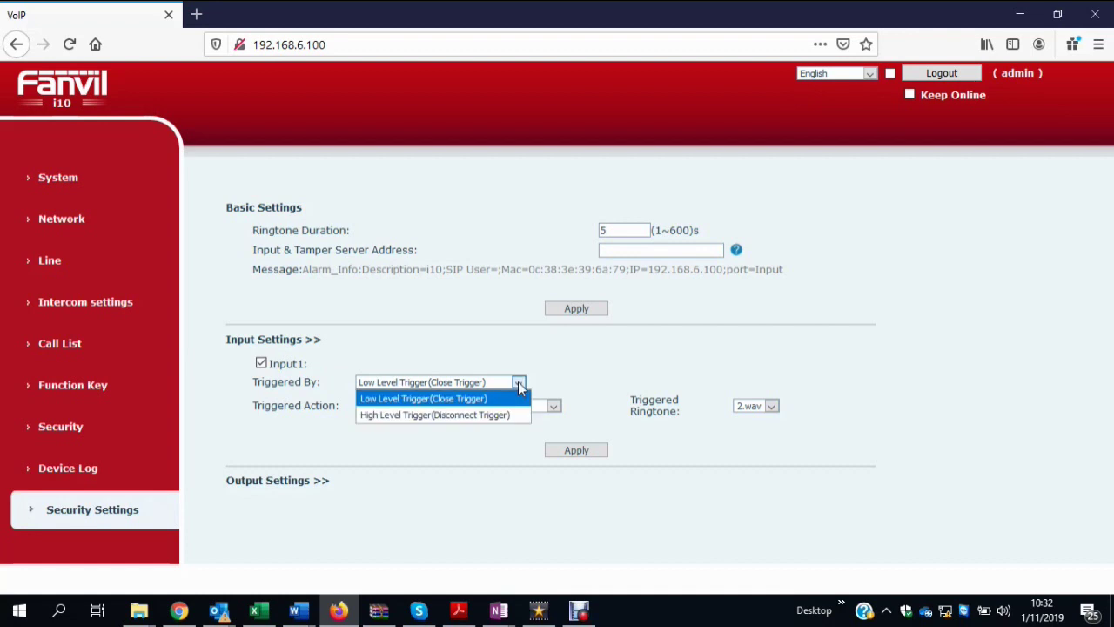
left_click(519, 387)
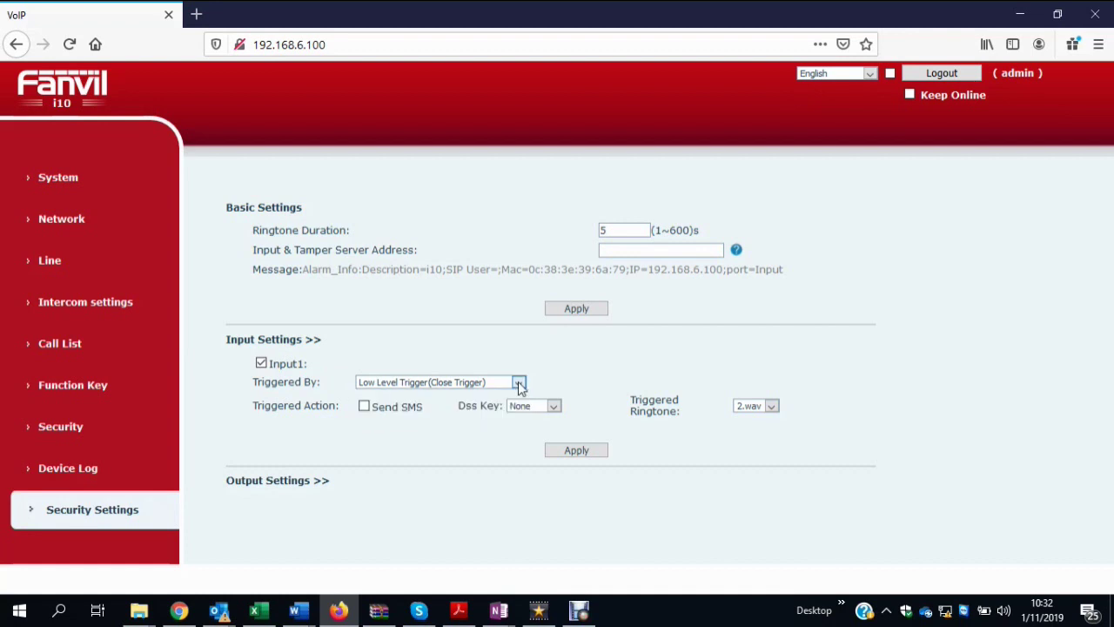
left_click(264, 484)
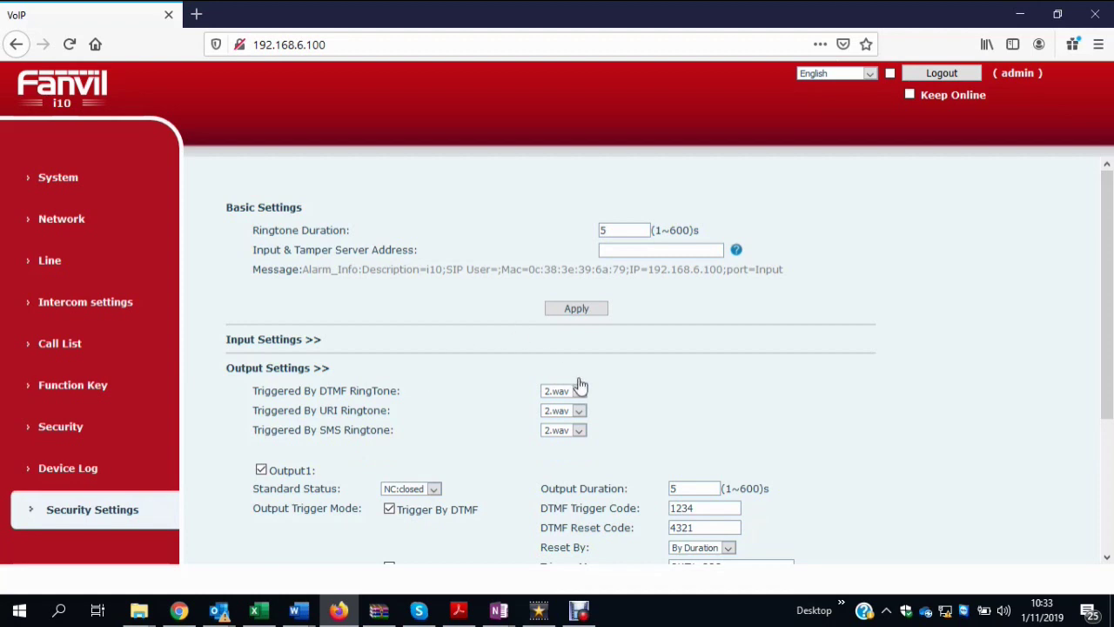